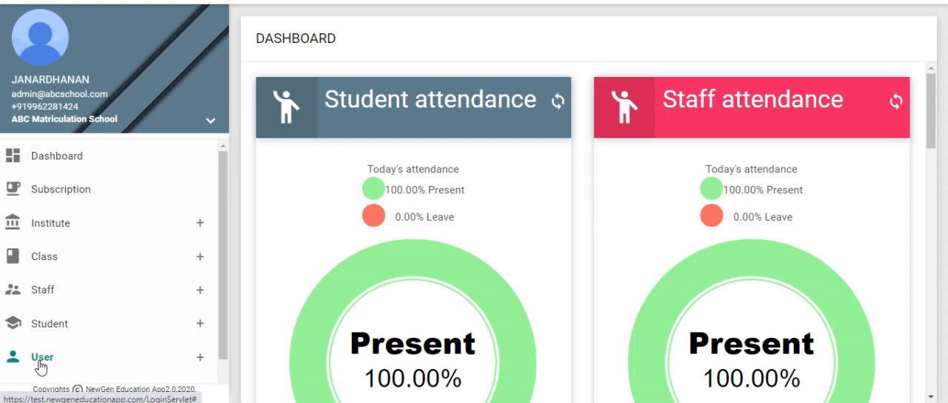
# Open the user profile section and choose to edit an existing record.
pyautogui.click(41, 358)
pyautogui.click(74, 191)
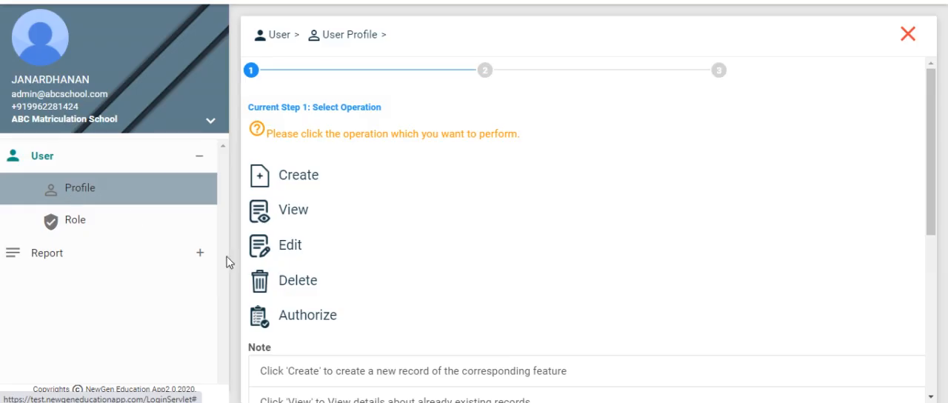
pyautogui.click(263, 252)
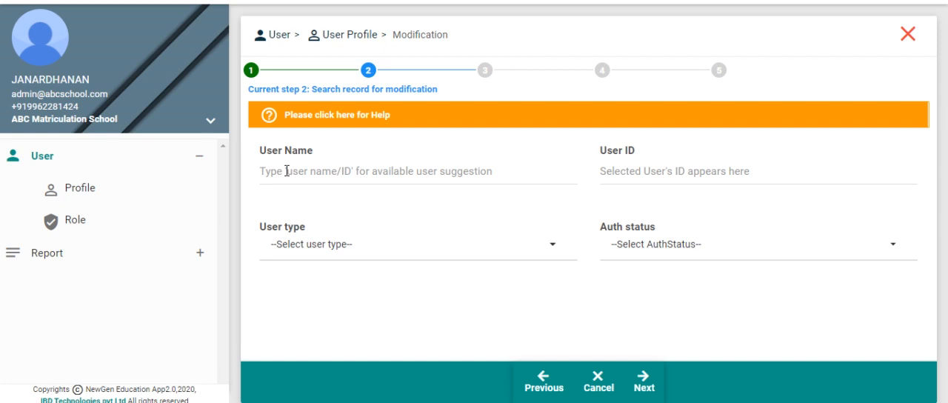
pyautogui.click(286, 171)
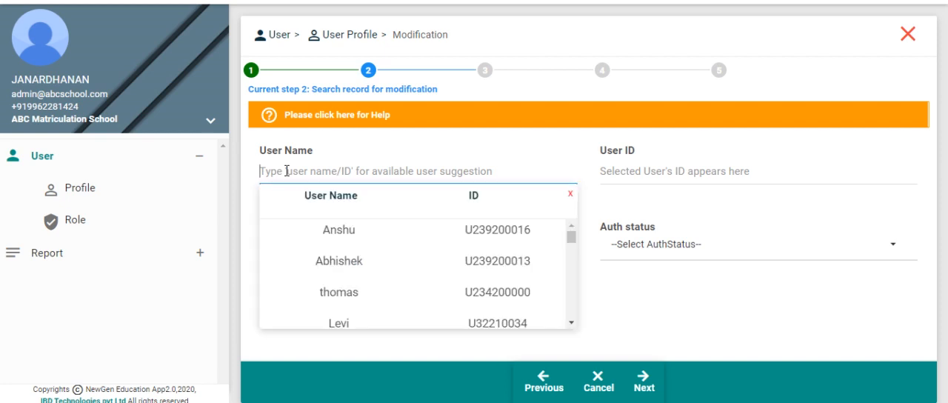
pyautogui.click(249, 191)
pyautogui.click(319, 242)
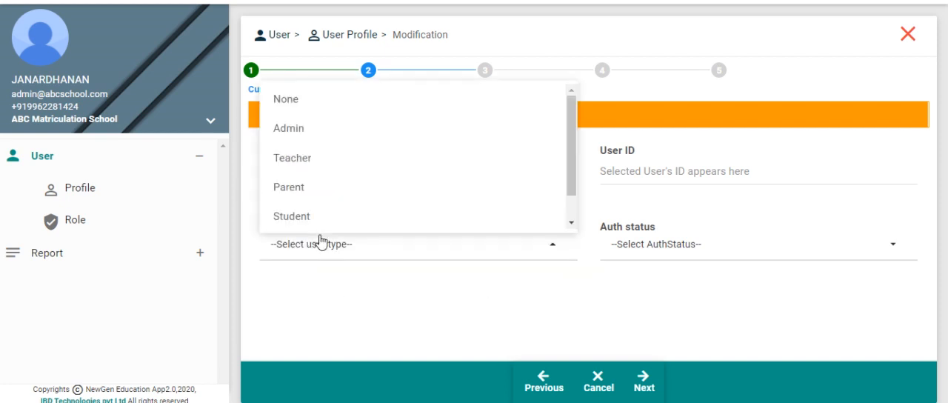
pyautogui.click(637, 251)
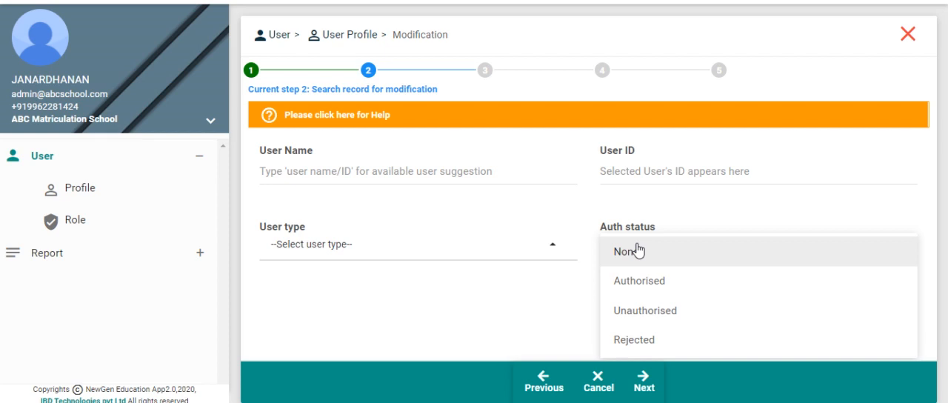
# Find the teacher's user record by user name and load it for modification.
pyautogui.click(352, 172)
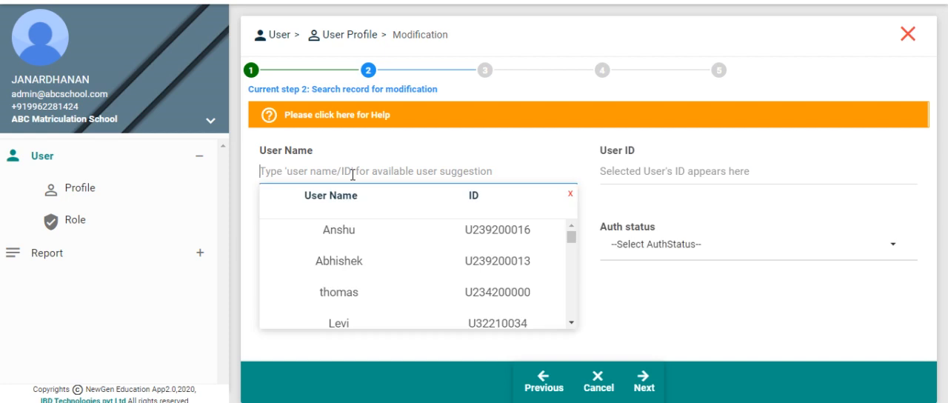
pyautogui.write('Mark')
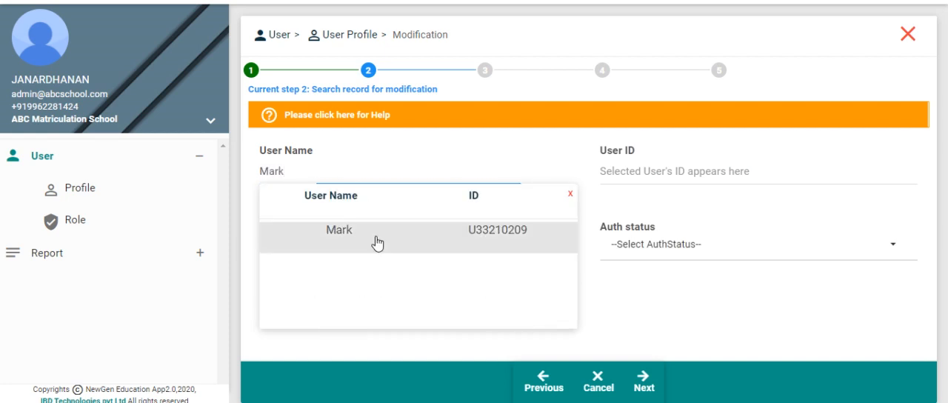
pyautogui.click(375, 234)
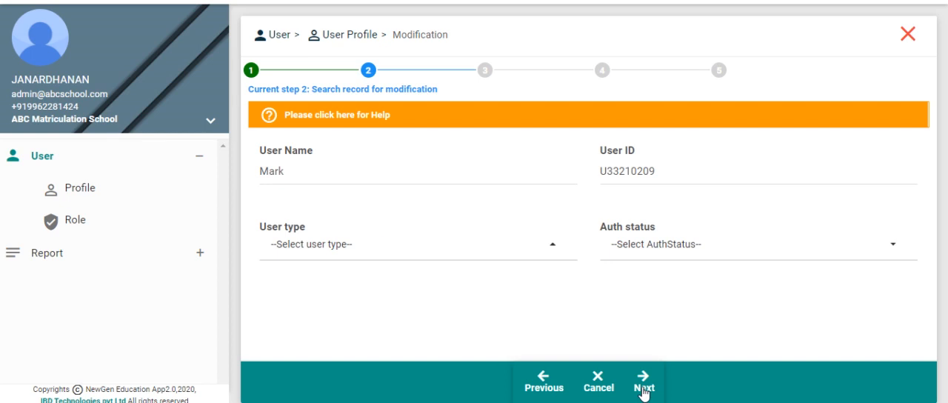
pyautogui.click(643, 386)
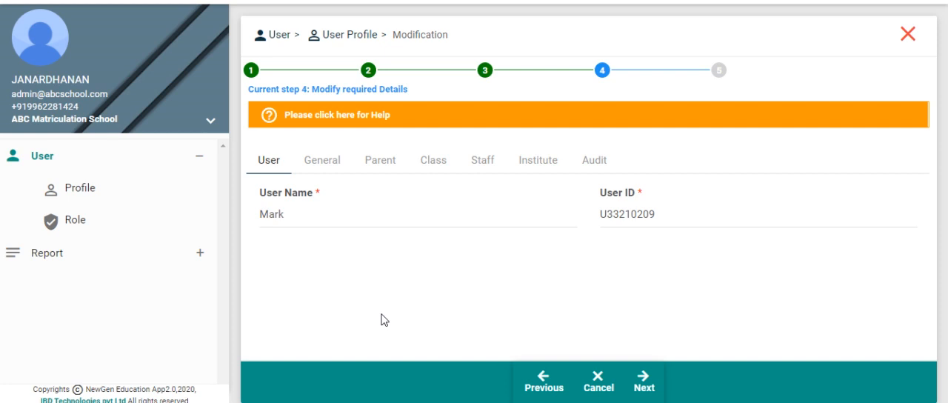
# Examine the profile's General, Parent, Class, Staff, Institute and Audit details.
pyautogui.click(317, 170)
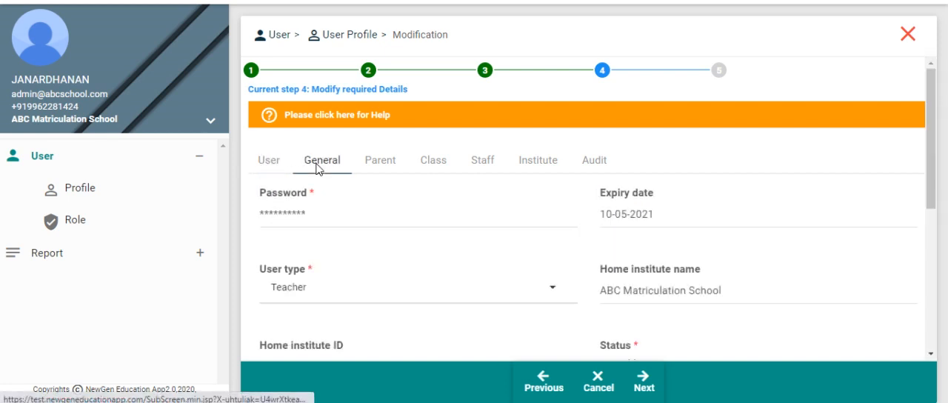
pyautogui.click(380, 169)
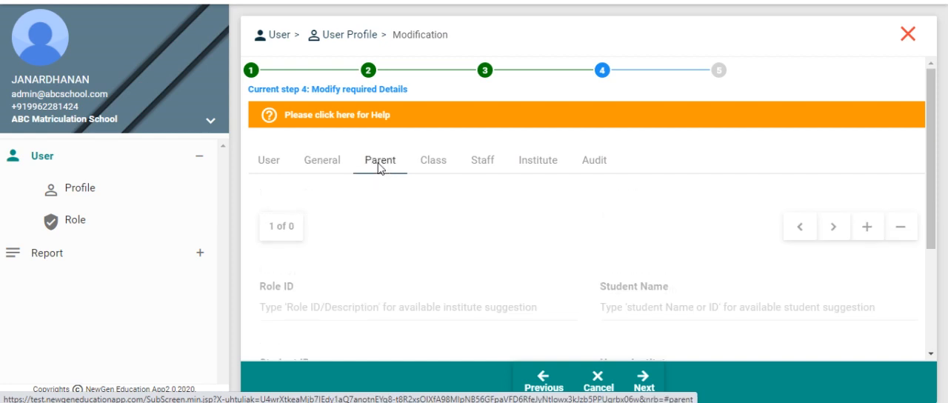
pyautogui.click(442, 167)
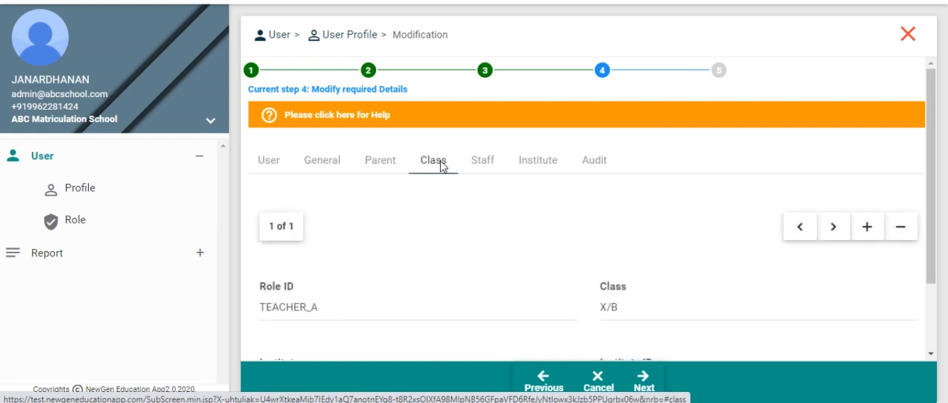
pyautogui.click(485, 166)
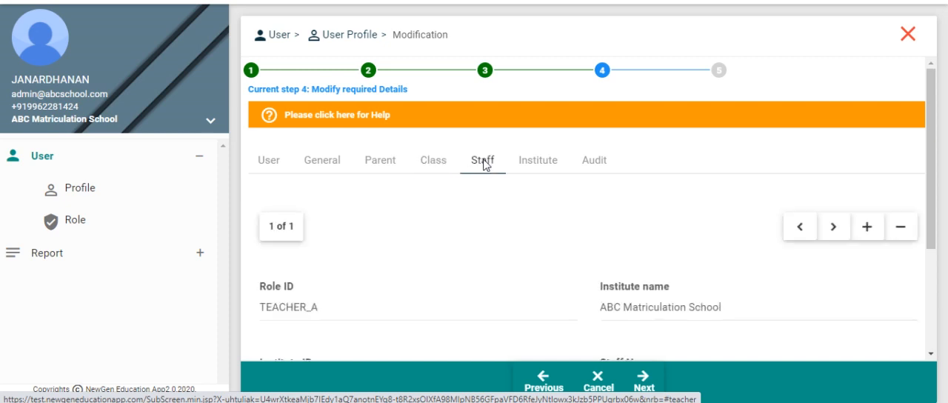
pyautogui.click(535, 164)
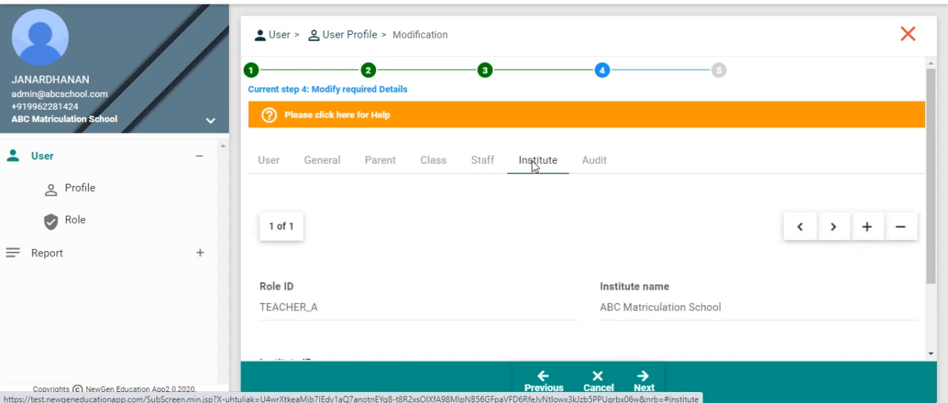
pyautogui.click(596, 171)
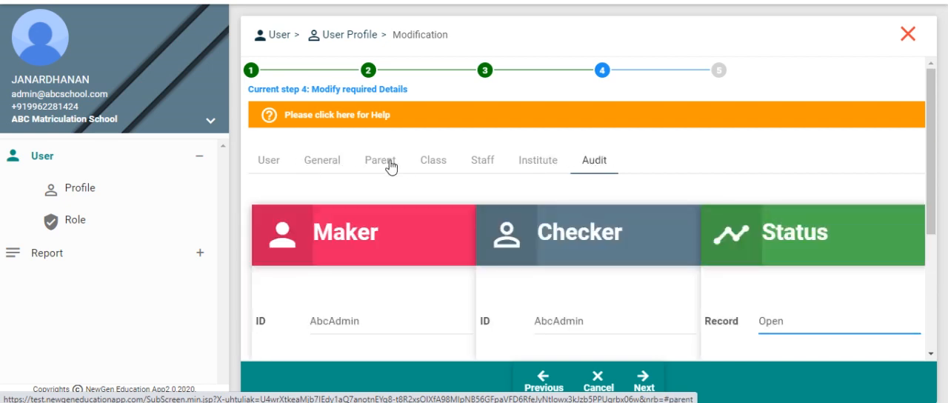
# Add a second class access entry with role TEACHER_A, class XI/D and institute ABC Matriculation School.
pyautogui.click(425, 163)
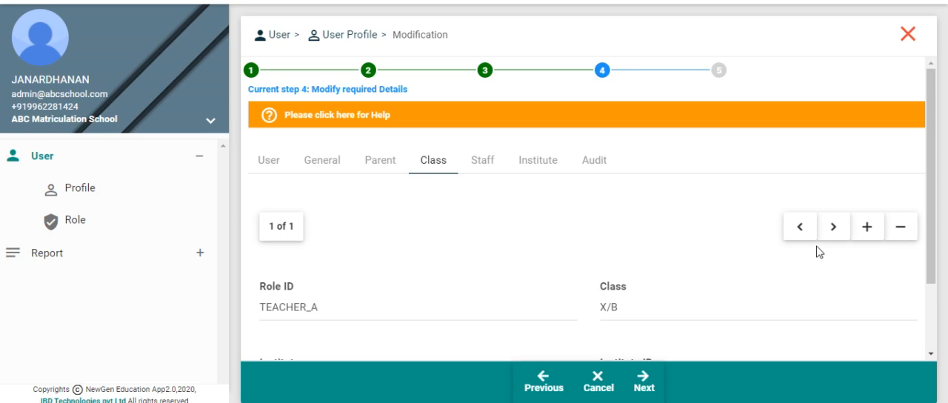
pyautogui.click(861, 240)
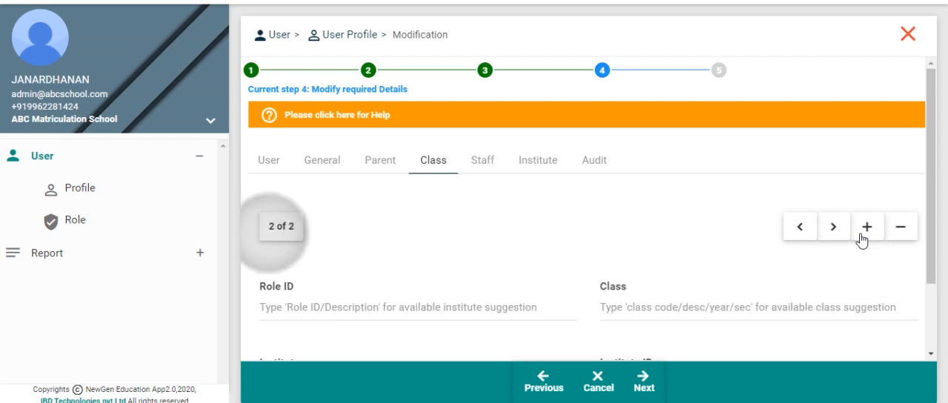
pyautogui.moveTo(931, 248); pyautogui.dragTo(934, 294)
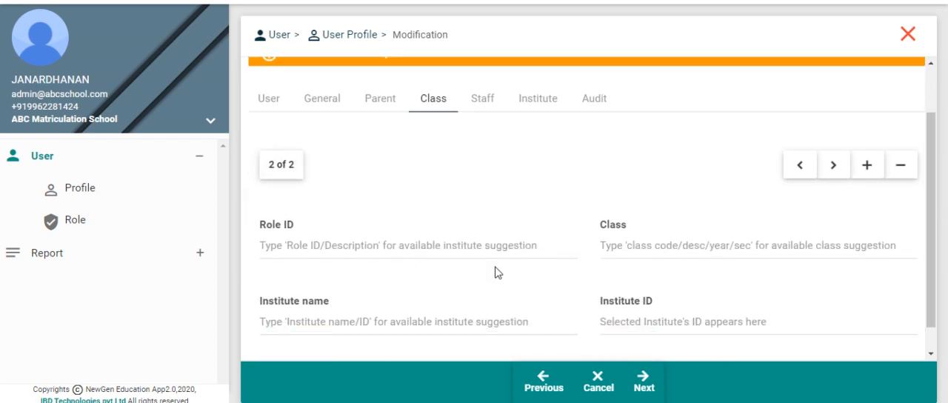
pyautogui.click(393, 245)
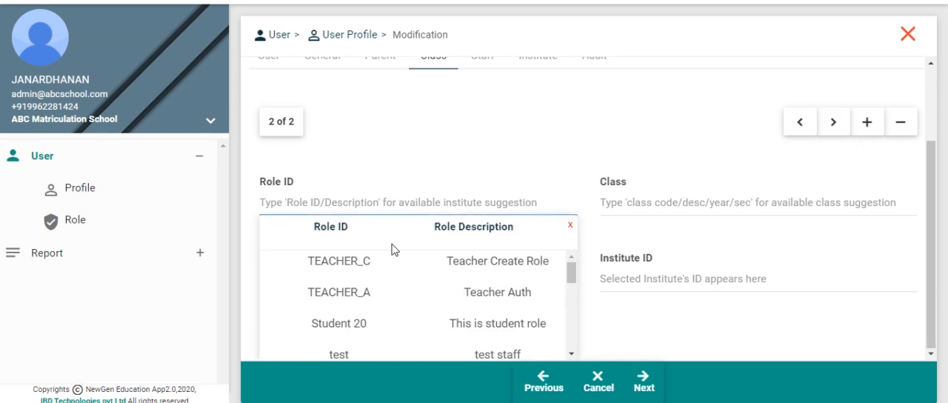
pyautogui.click(386, 291)
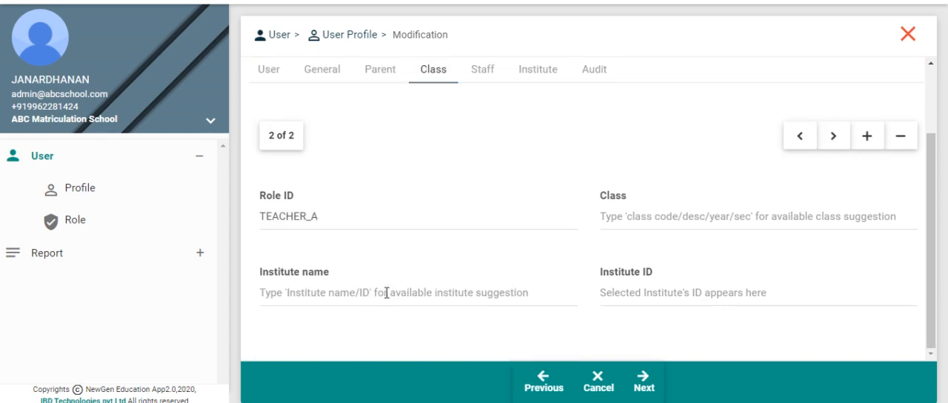
pyautogui.click(626, 209)
pyautogui.write('XI/D')
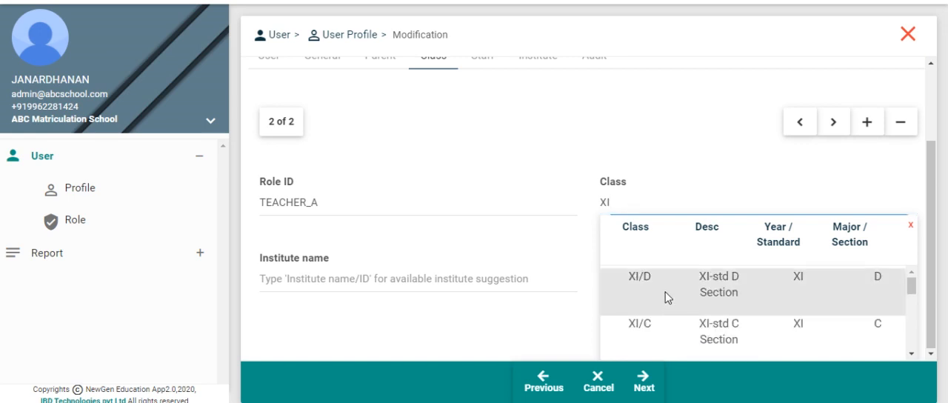
pyautogui.click(665, 297)
pyautogui.click(305, 298)
pyautogui.write('ABC Matriculation School')
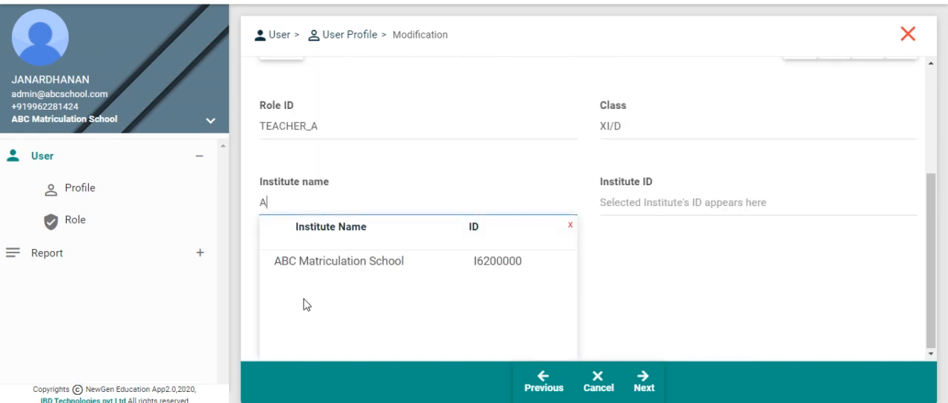
pyautogui.click(322, 264)
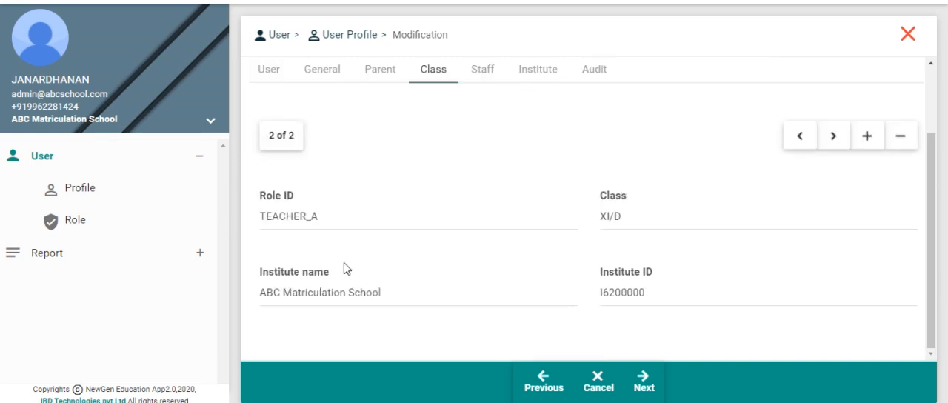
# Add a second staff access entry with role TEACHER_A, institute ABC Matriculation School and the required staff member's name.
pyautogui.click(488, 71)
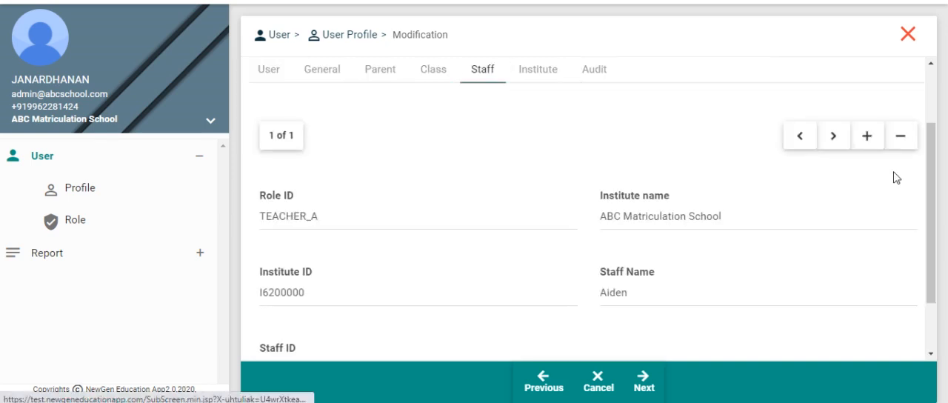
pyautogui.click(866, 141)
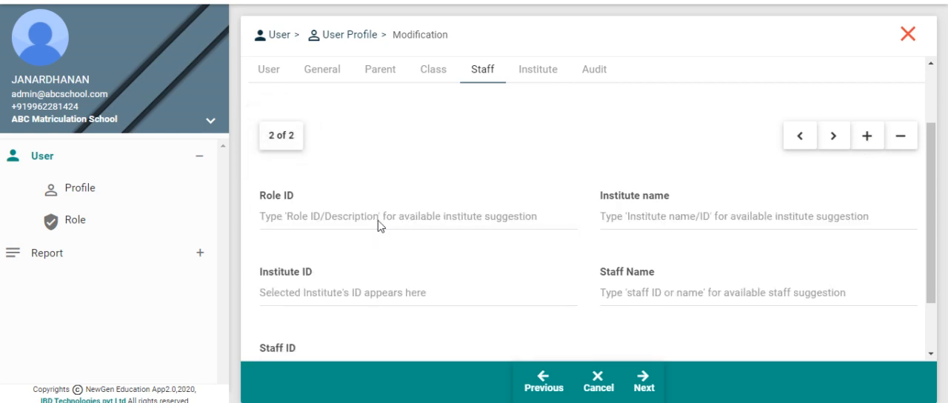
pyautogui.click(378, 220)
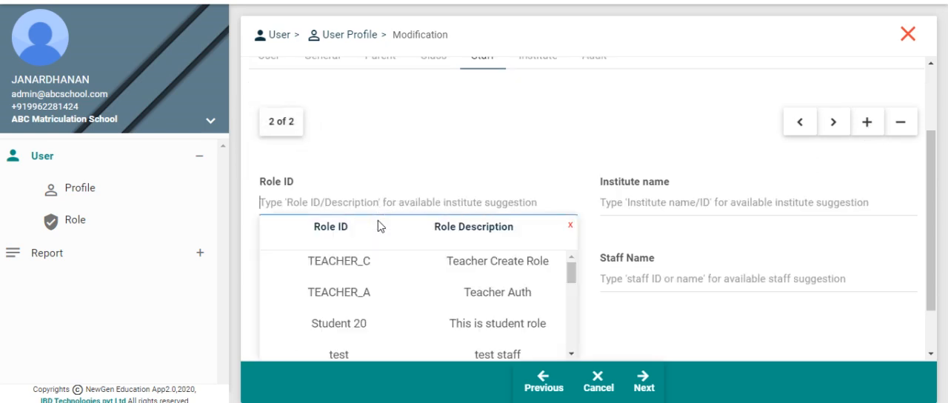
pyautogui.click(367, 293)
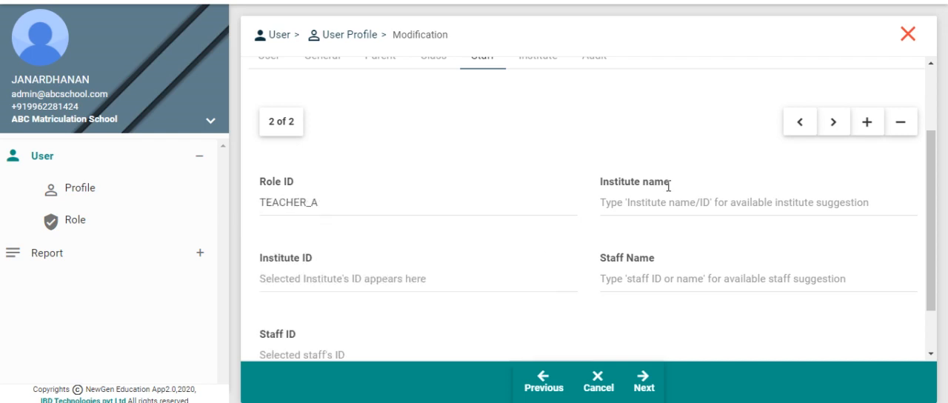
pyautogui.click(643, 197)
pyautogui.write('A')
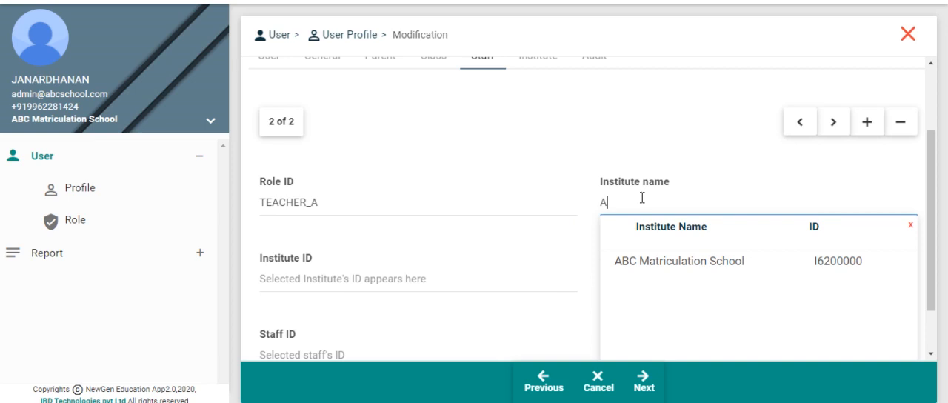
pyautogui.click(638, 260)
pyautogui.click(627, 285)
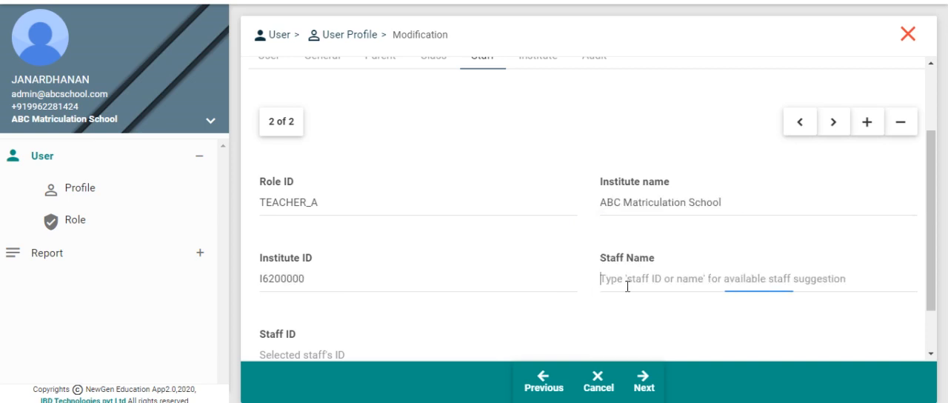
pyautogui.write('Eda')
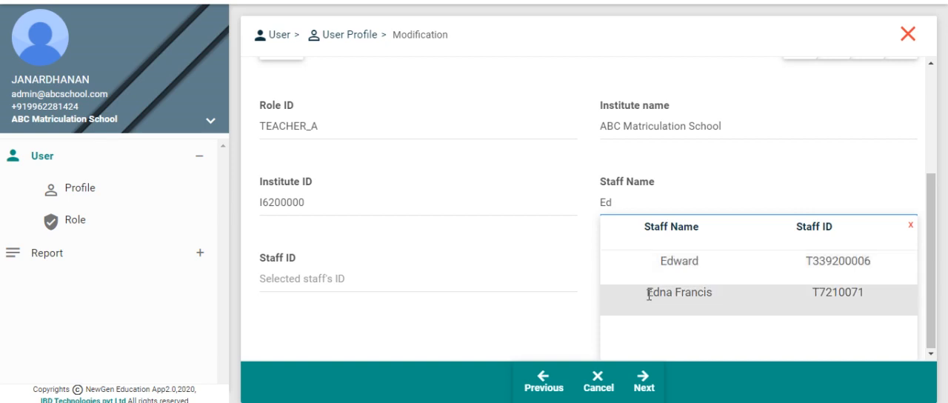
pyautogui.click(648, 295)
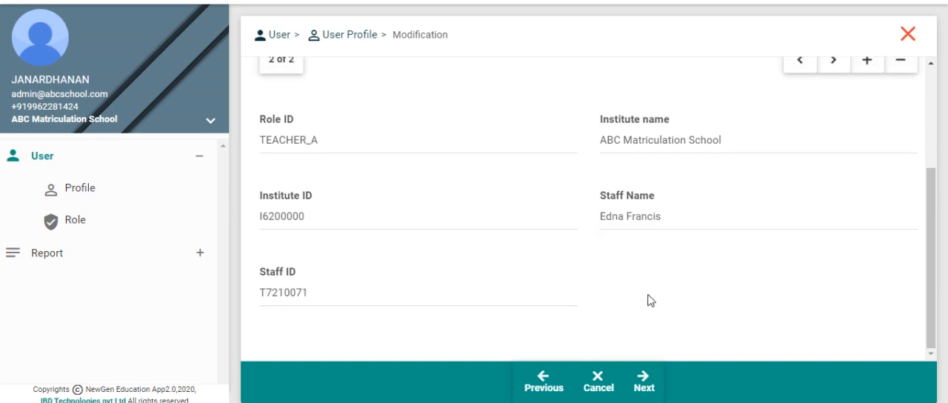
# Enter the maker remarks "Added Class Access and Staff Access to Teacher User" and save the modified profile.
pyautogui.click(641, 390)
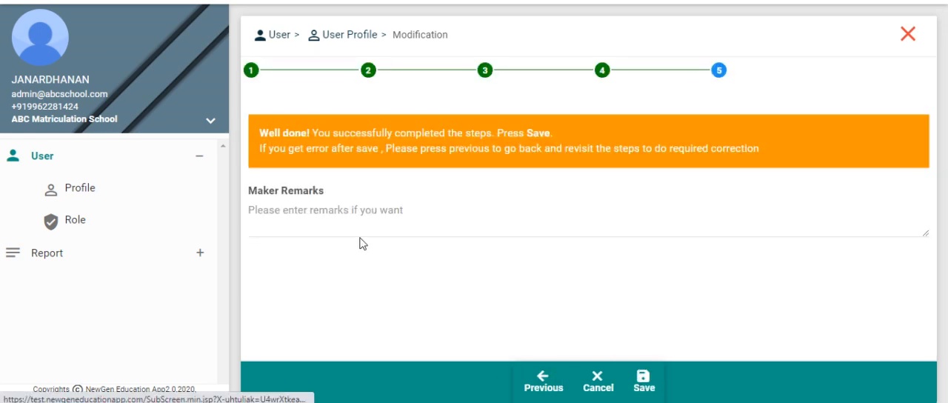
pyautogui.click(329, 220)
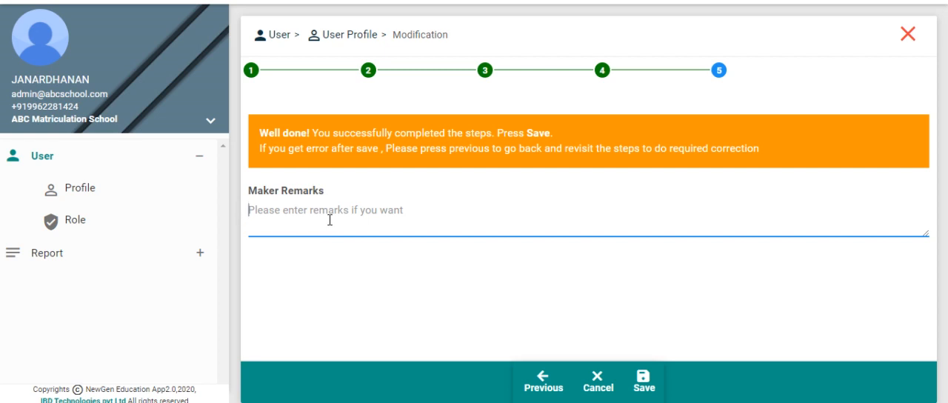
pyautogui.write('Added Class Access and Staff Access to Teacher User')
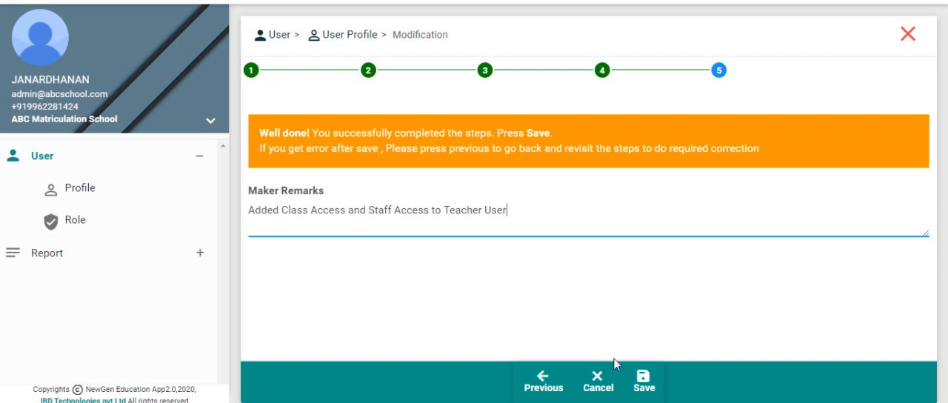
pyautogui.click(644, 389)
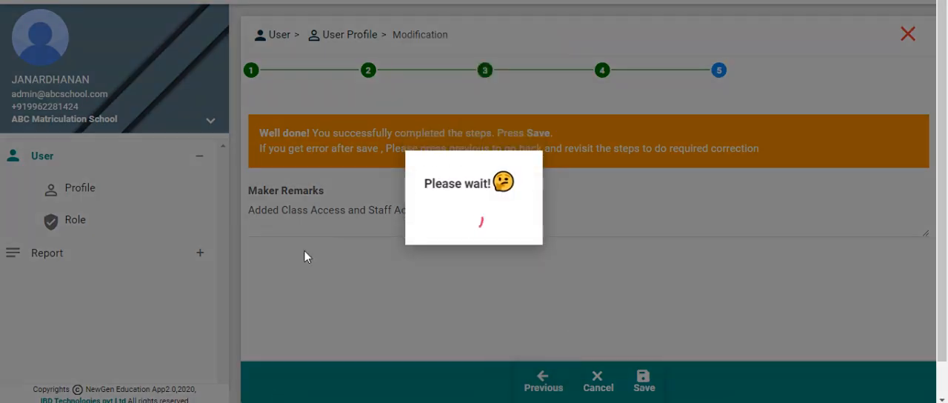